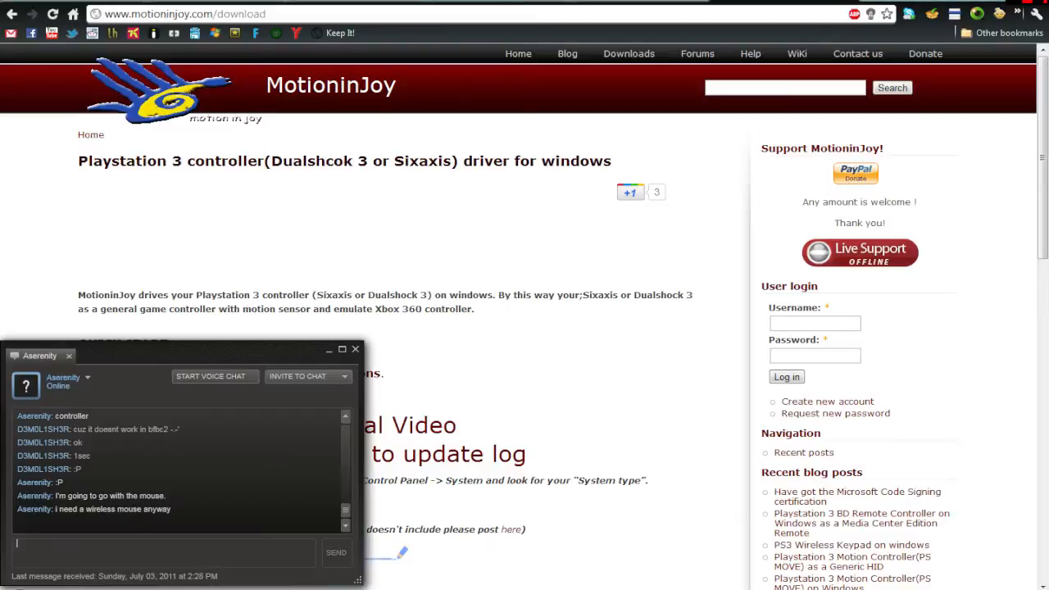
Step: Close the Steam chat window covering the MotioninJoy wiki install page
left_click(562, 356)
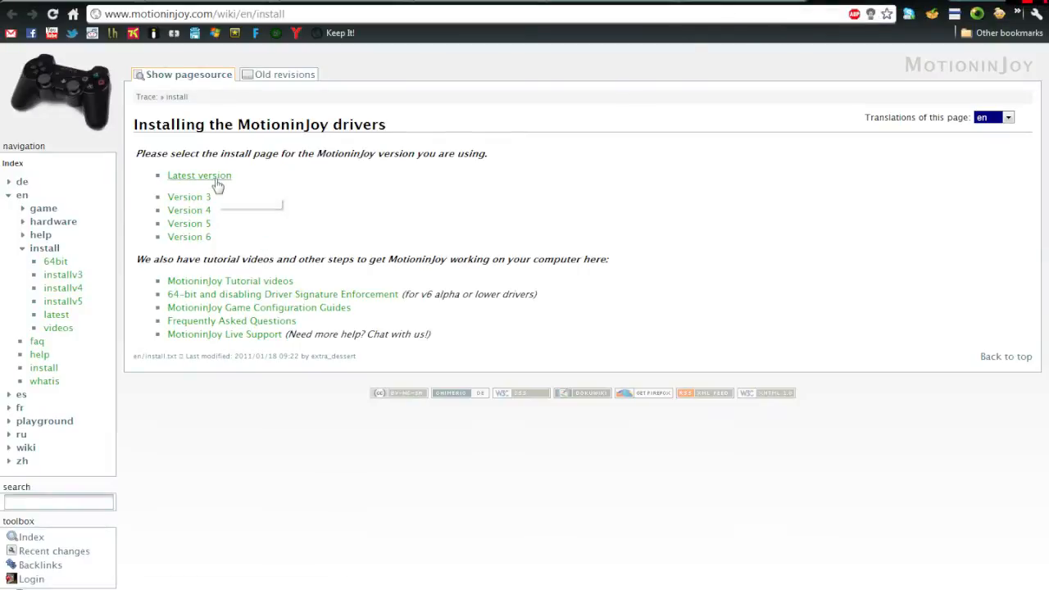
Step: View the latest-version (v6) install guide, then bring up the Windows Start menu
left_click(216, 179)
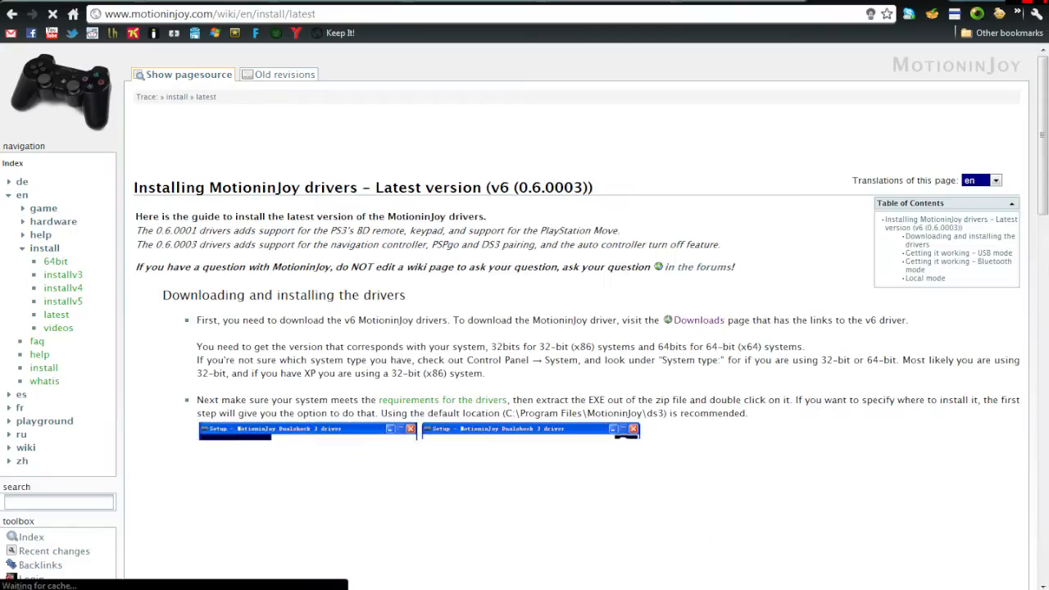
scroll(296, 301, "down", 5)
scroll(296, 301, "down", 5)
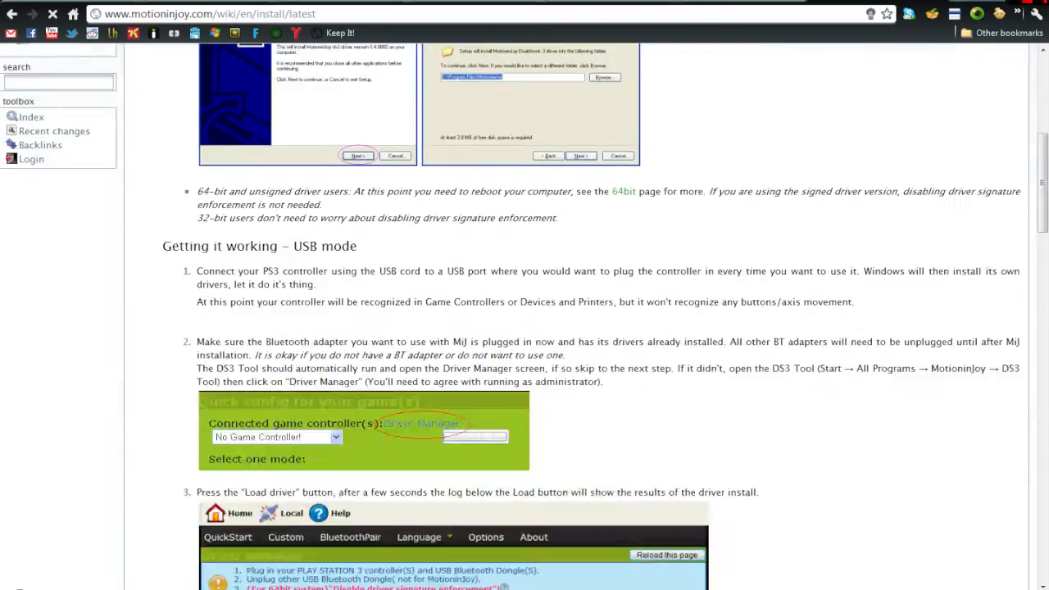
scroll(297, 301, "down", 3)
scroll(296, 301, "up", 3)
scroll(754, 189, "up", 3)
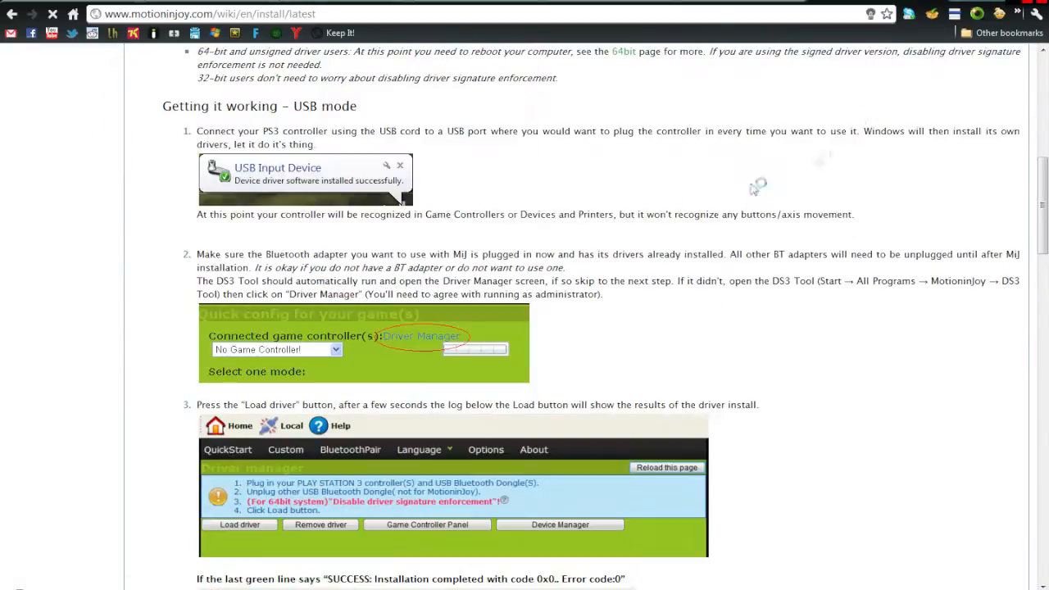
key("super")
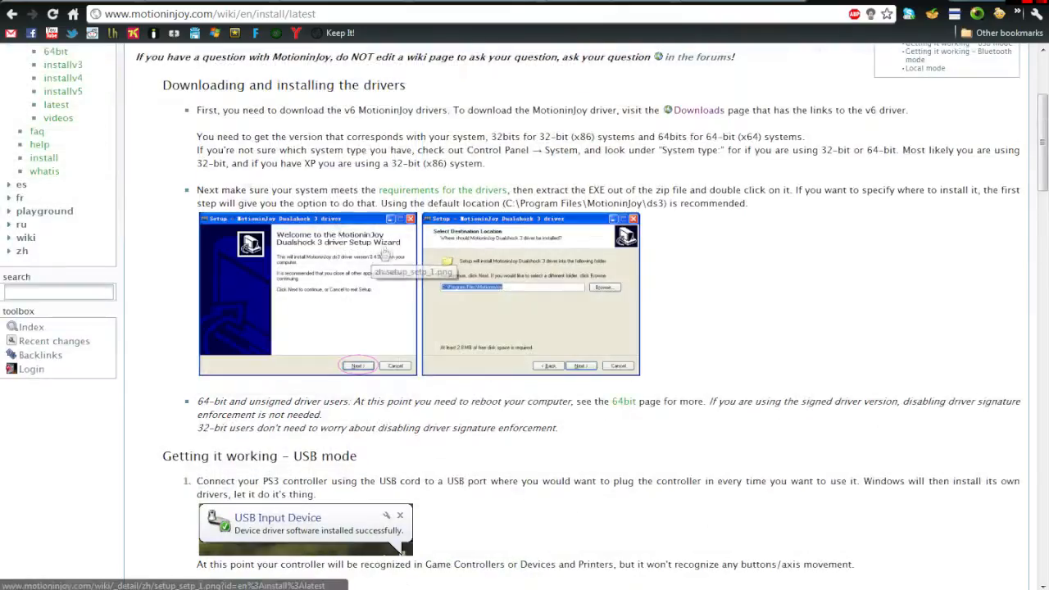
left_click(15, 577)
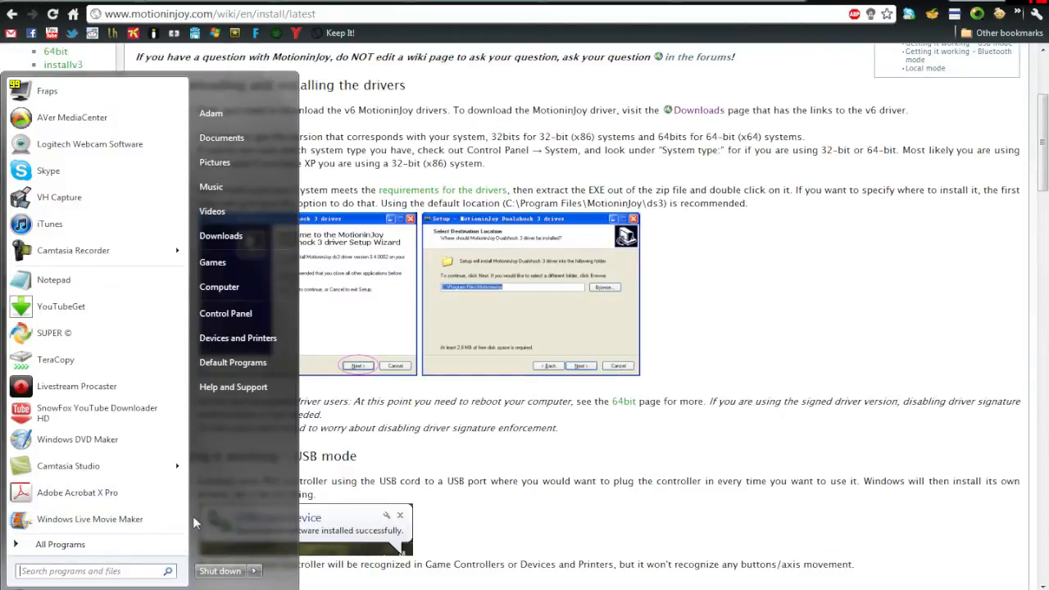
type("ds3")
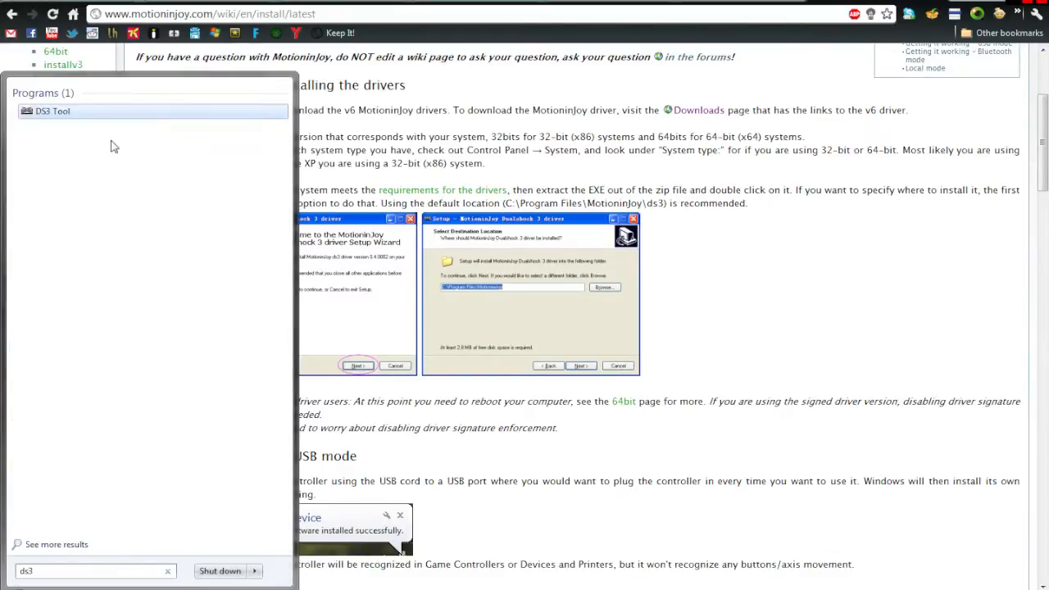
Step: Launch DS3 Tool from the Start menu search and move its 'No Device found' error aside
left_click(53, 111)
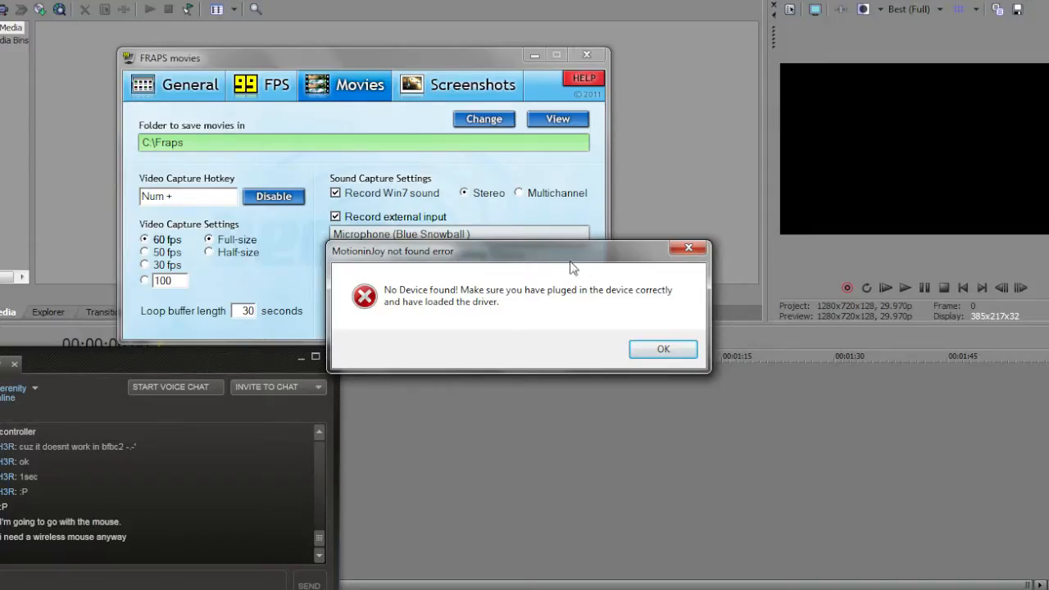
left_click_drag(497, 256, 440, 265)
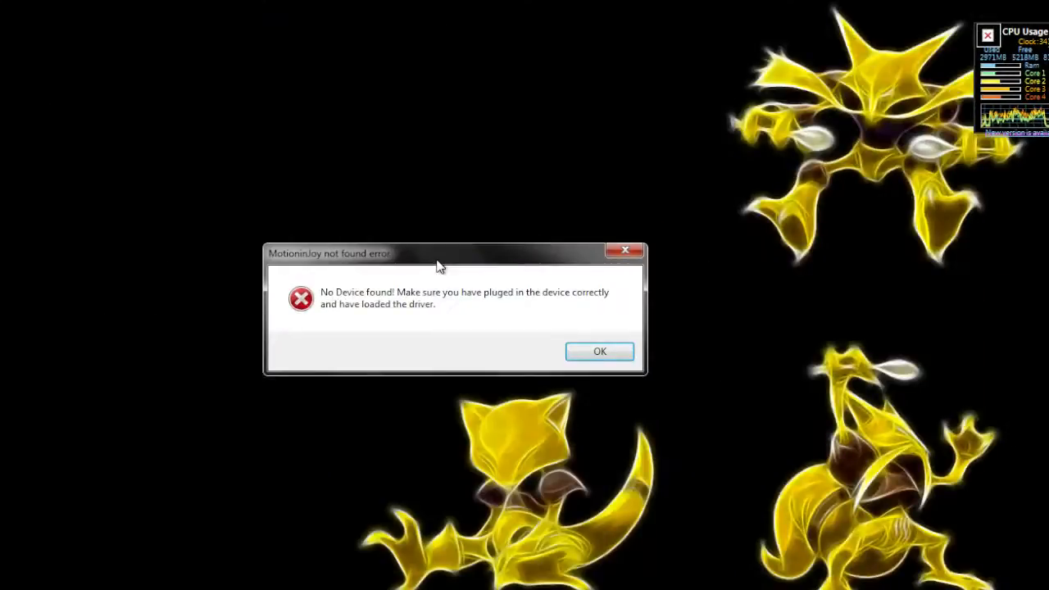
Step: Dismiss the 'No Device found' error and postpone the new version update prompt
left_click(599, 352)
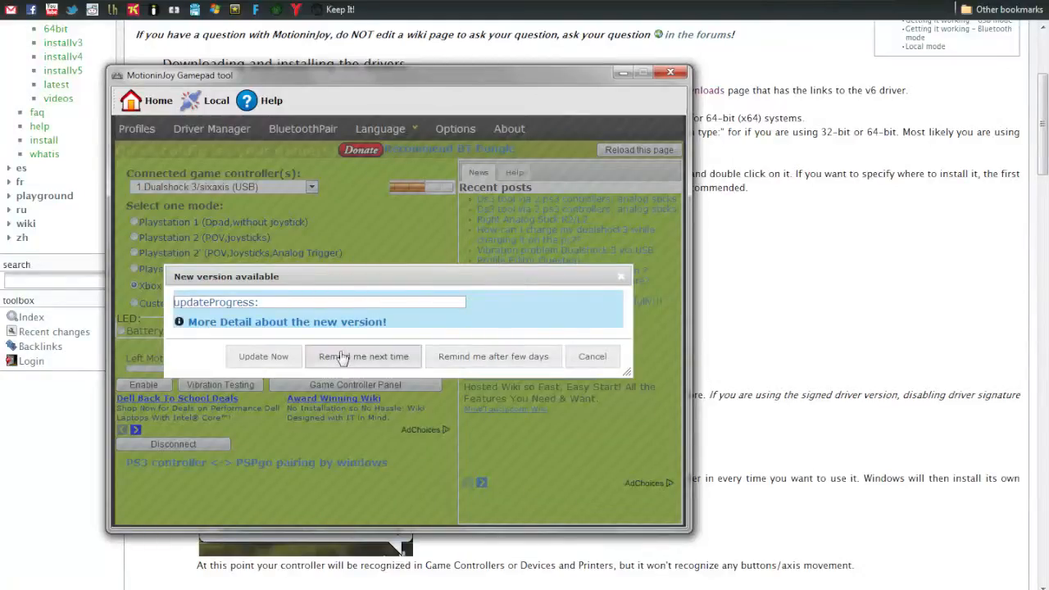
left_click(590, 357)
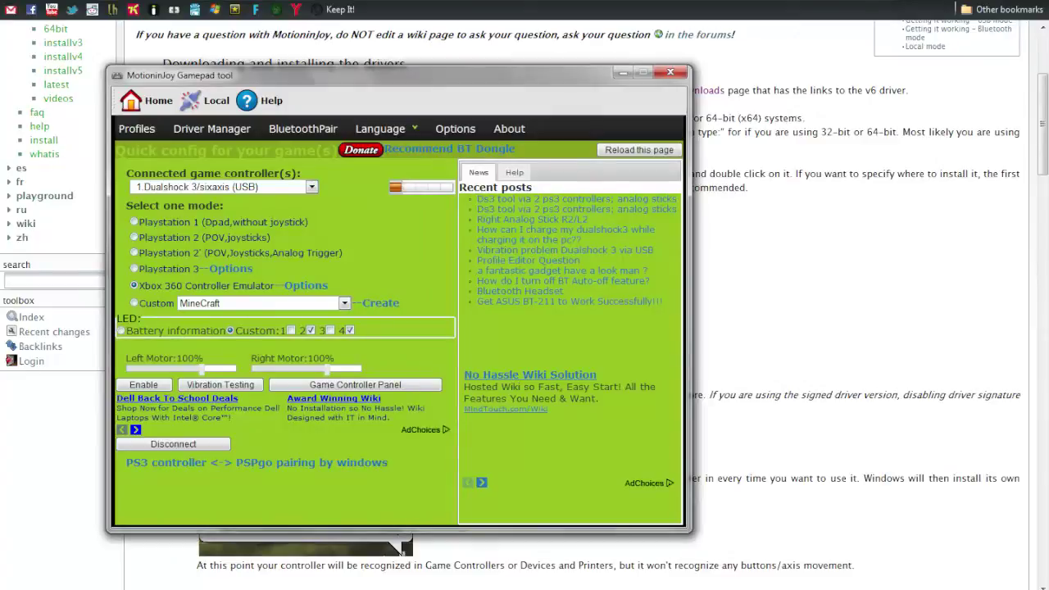
Step: Exit the Logitech webcam program from the notification area icons
left_click(941, 582)
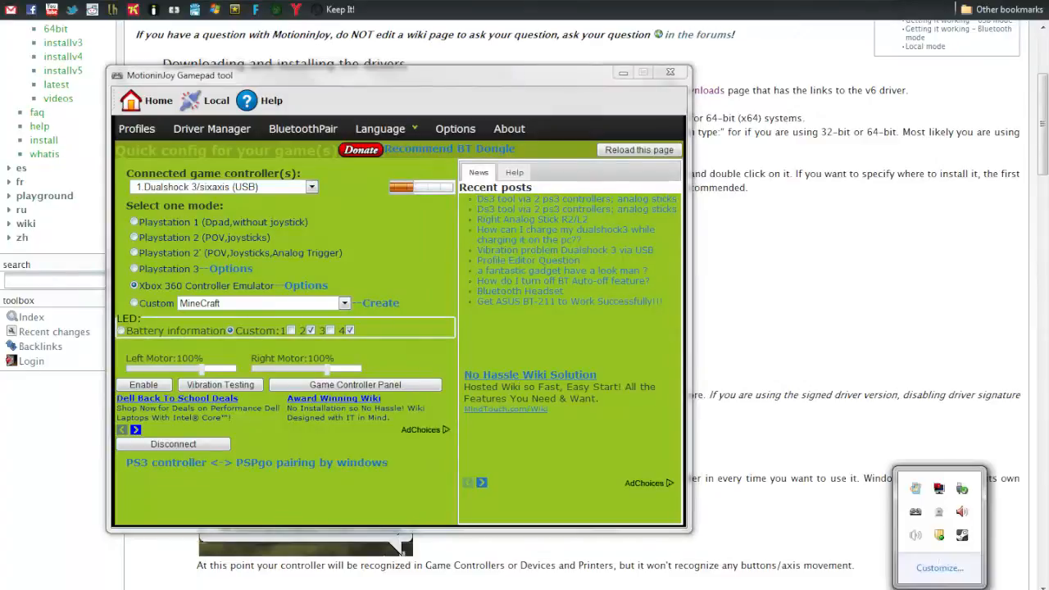
right_click(943, 514)
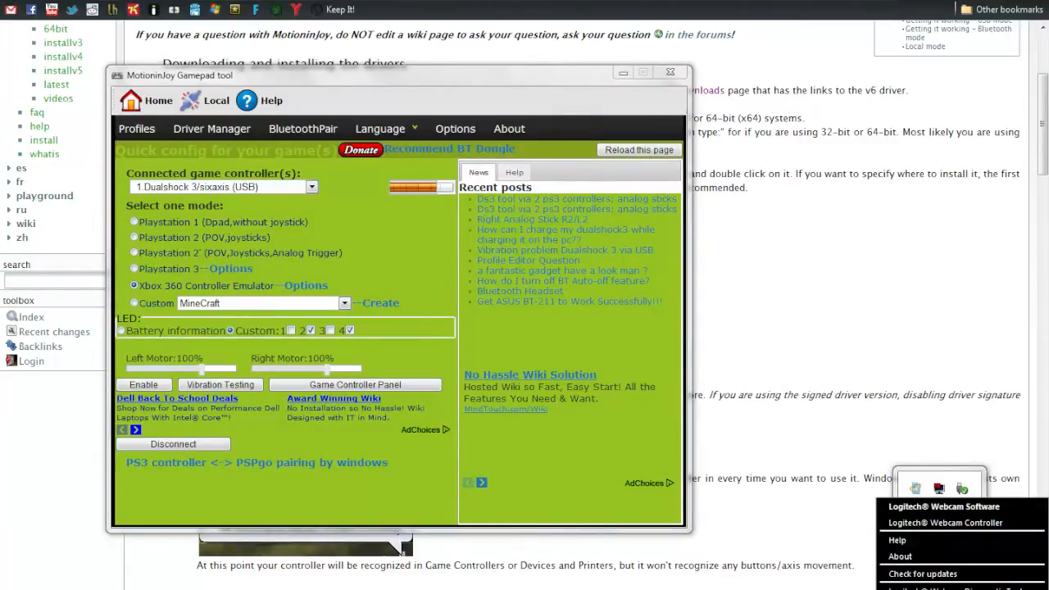
left_click(928, 555)
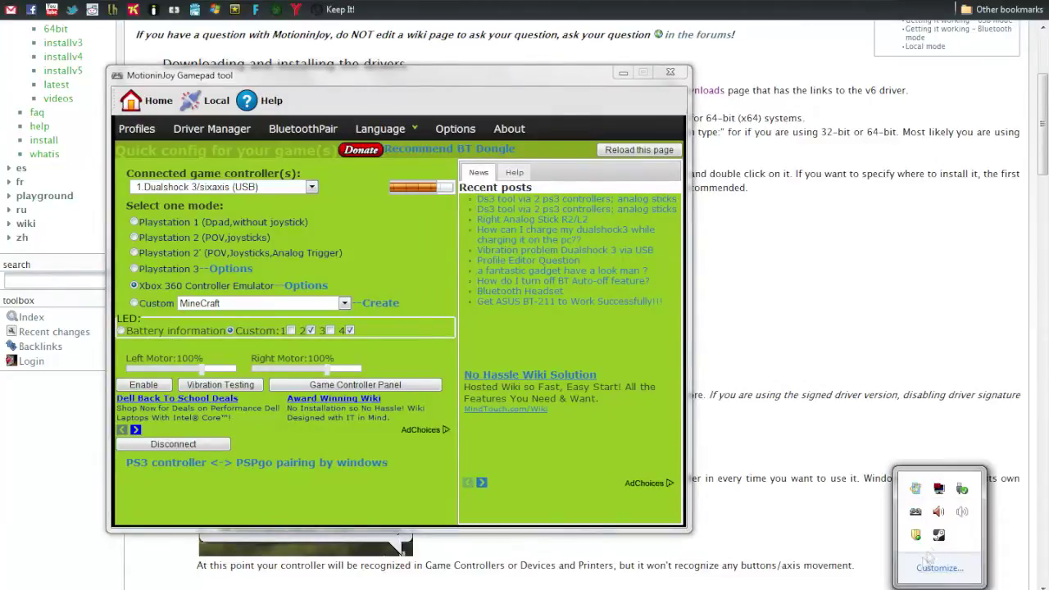
Step: Select the Dualshock 3 (USB) controller and set it to Xbox 360 Controller Emulator mode
left_click(176, 189)
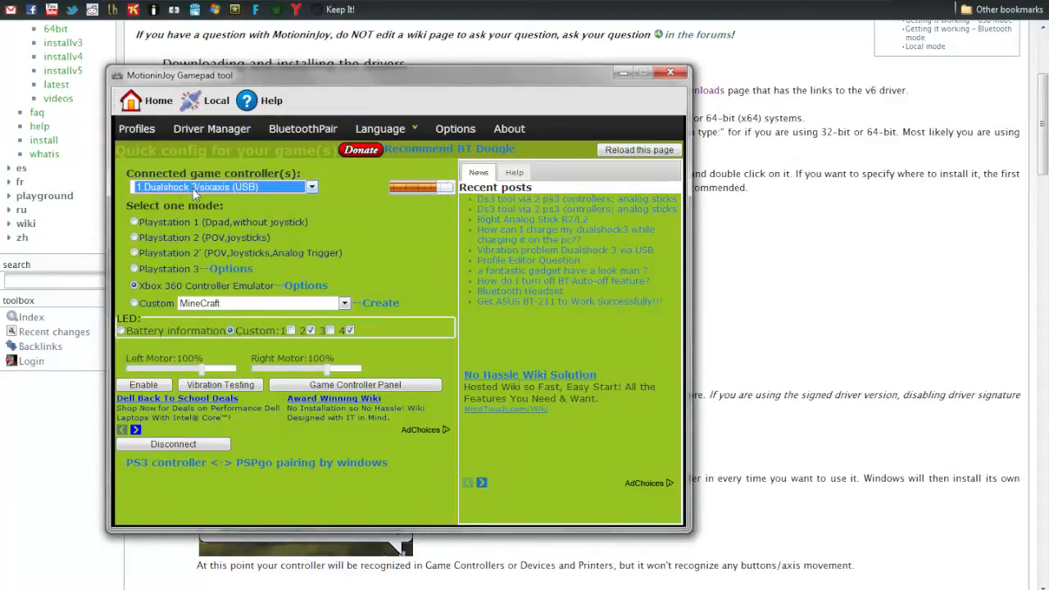
left_click(134, 285)
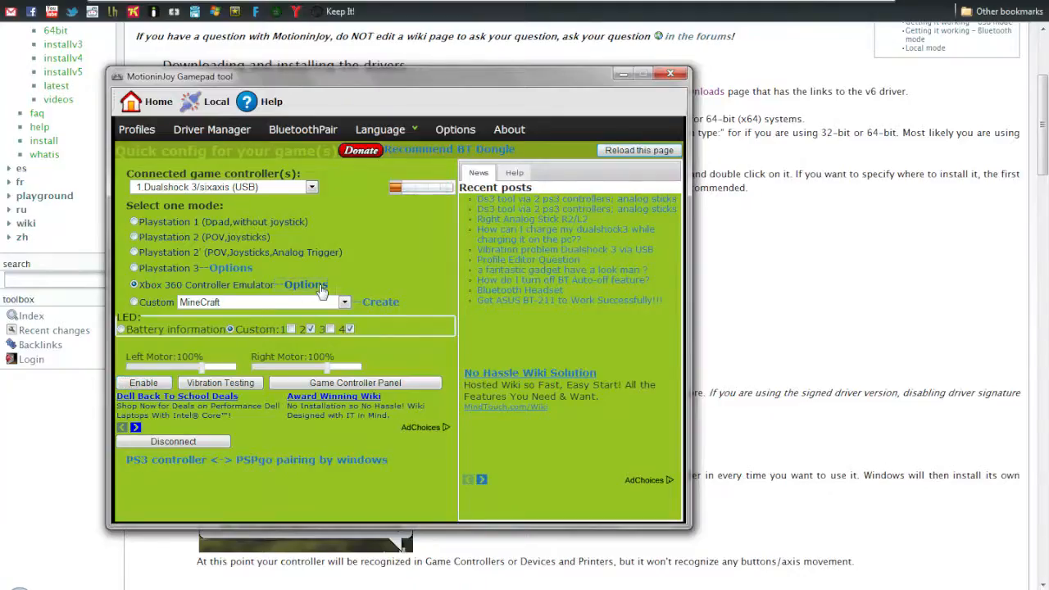
Step: Show the Xinput button mapping options, then Steam's recently played games list
left_click(307, 285)
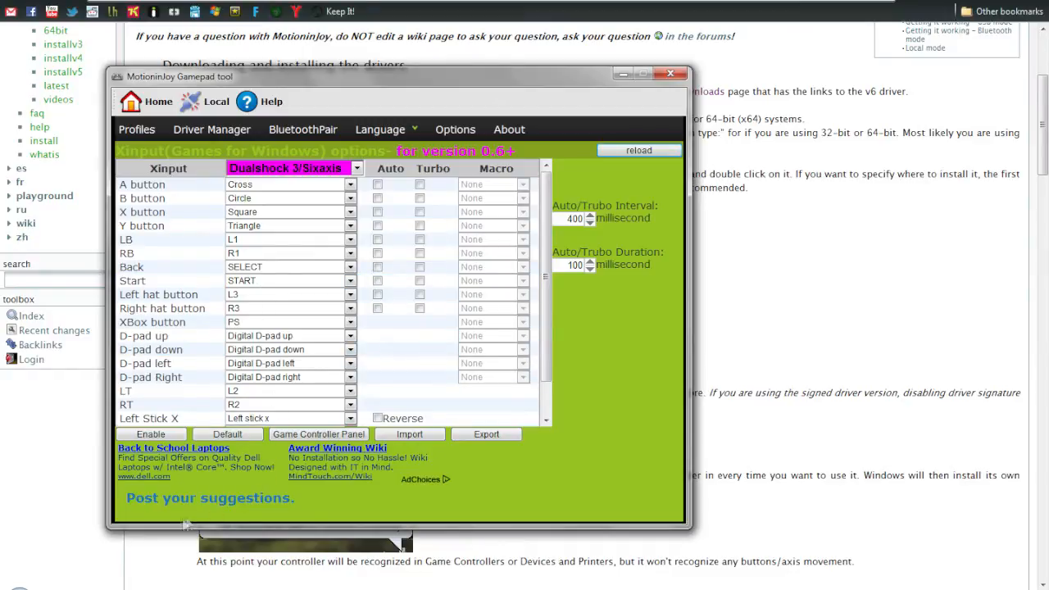
right_click(74, 579)
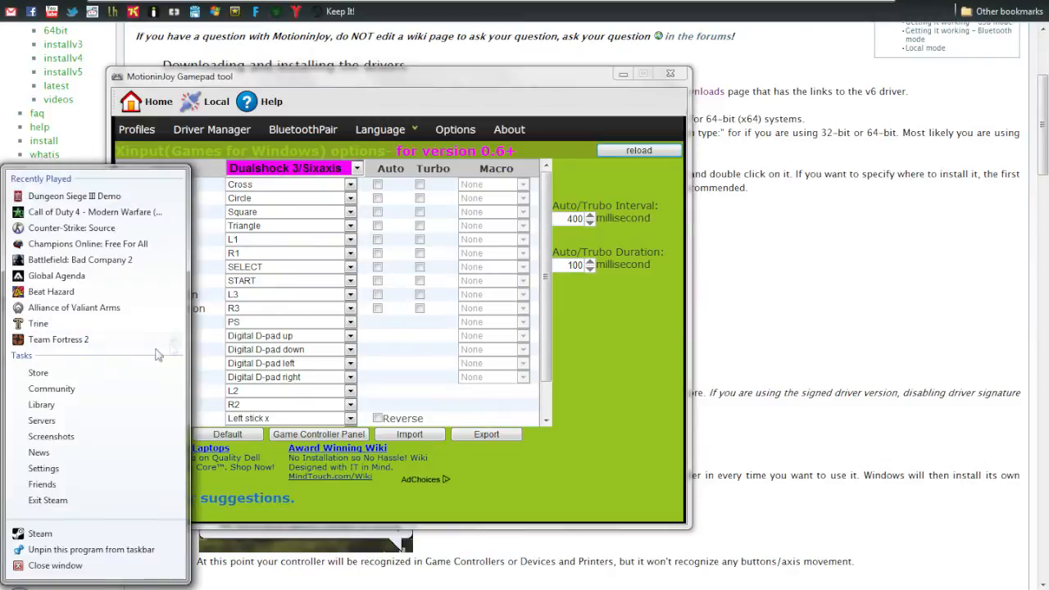
Step: Return DS3 Tool to its quick config page and reopen Steam's recently played games list
left_click(625, 382)
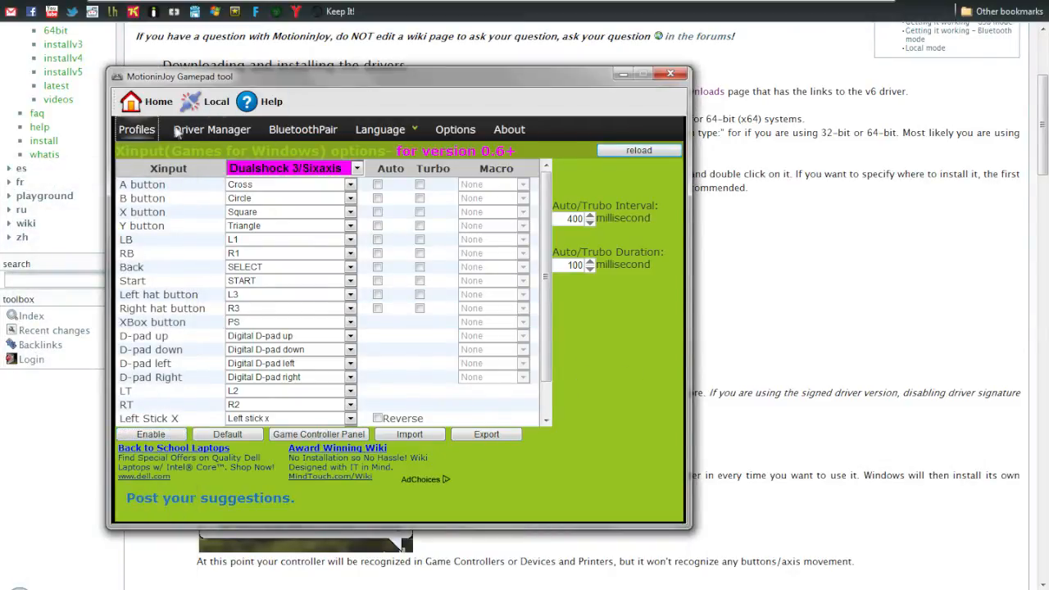
left_click(212, 129)
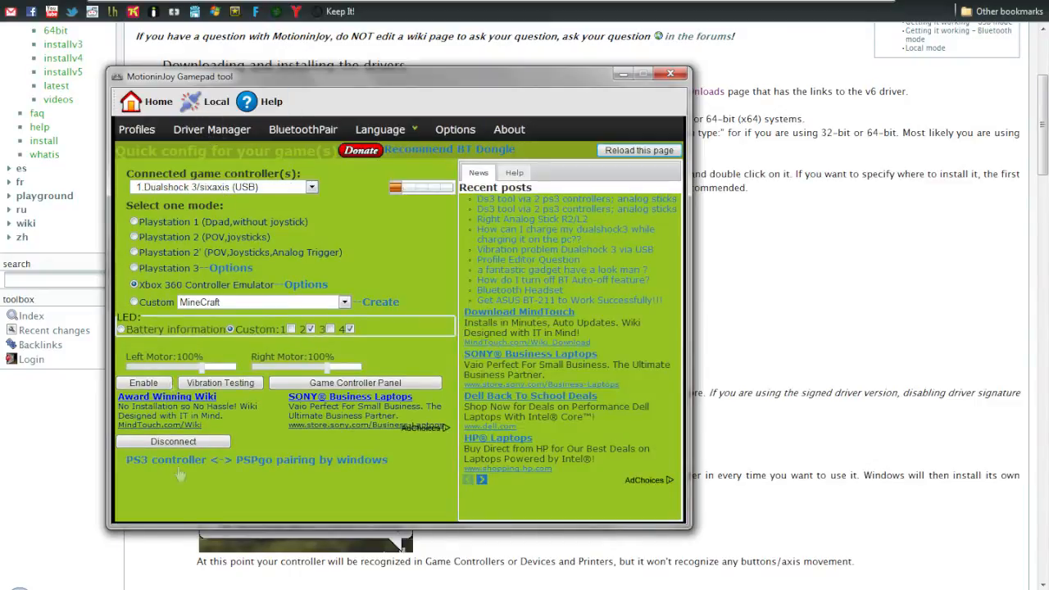
right_click(73, 578)
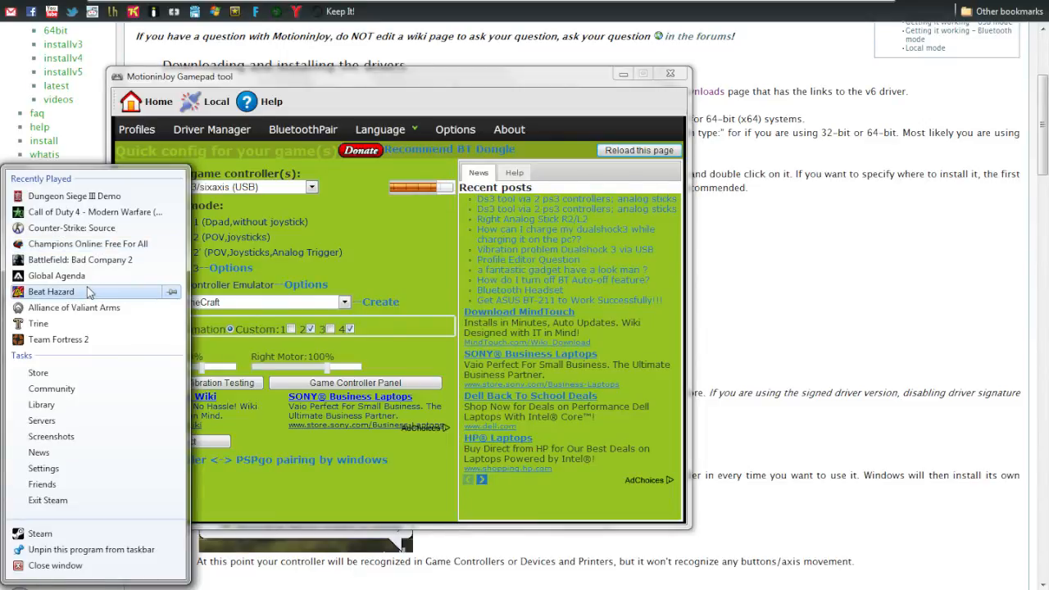
Step: Launch Beat Hazard from Steam's recently played list and play it with the controller
left_click(51, 292)
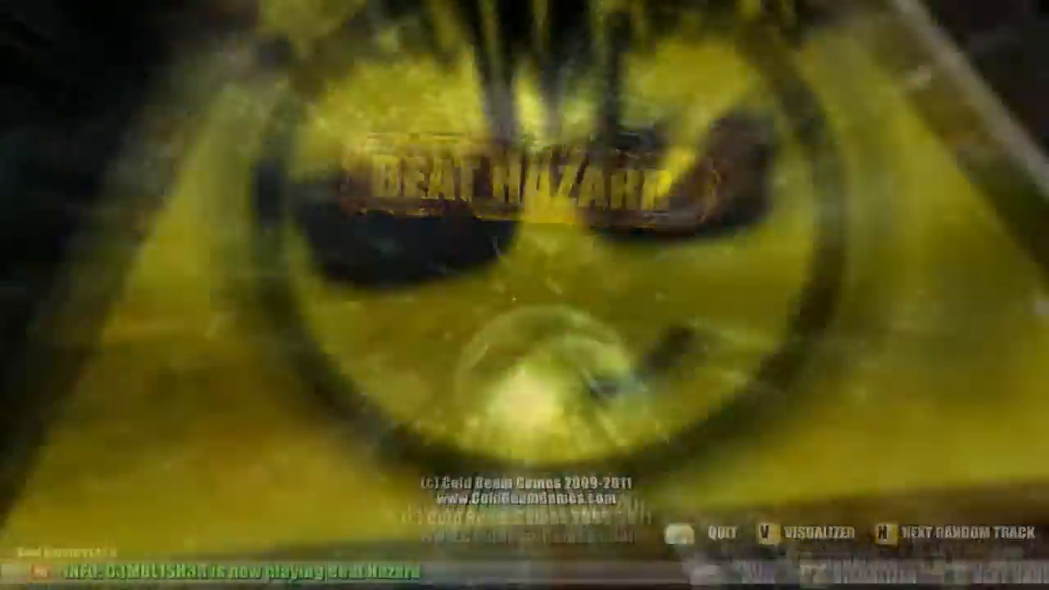